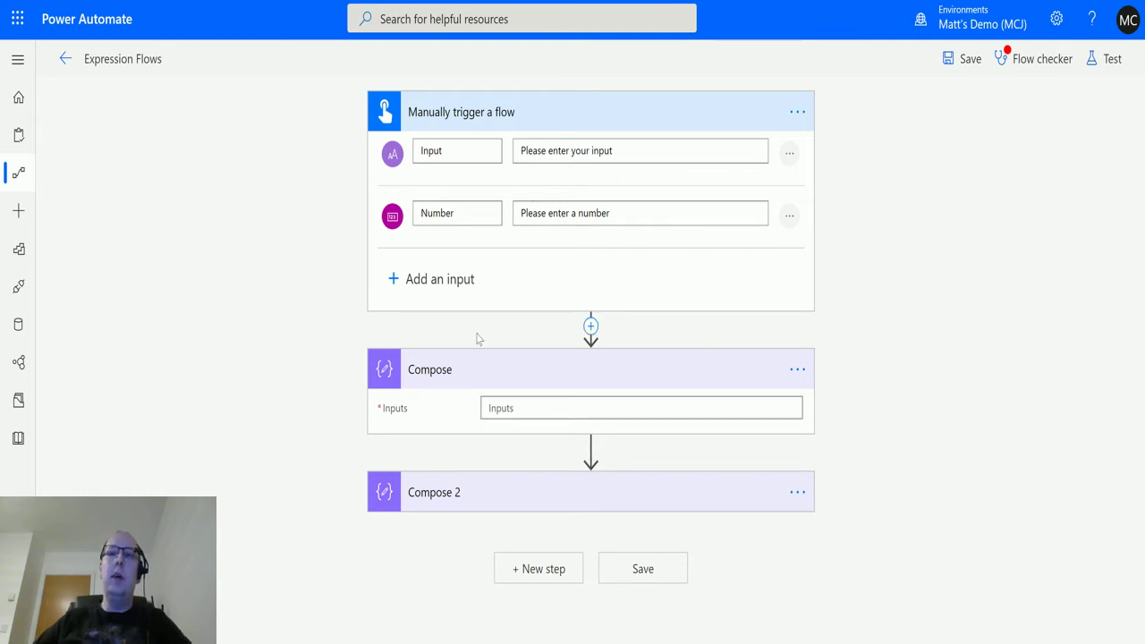
# Collapse the manual trigger and start a json() expression for the Inputs field of the first Compose action.
pyautogui.click(589, 128)
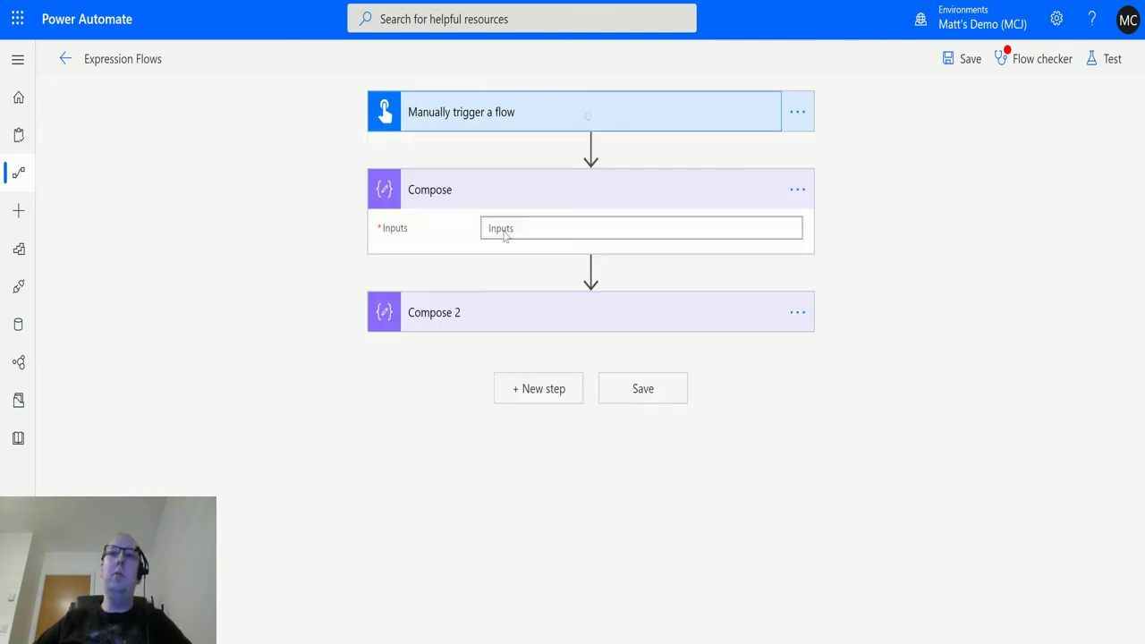
pyautogui.click(563, 230)
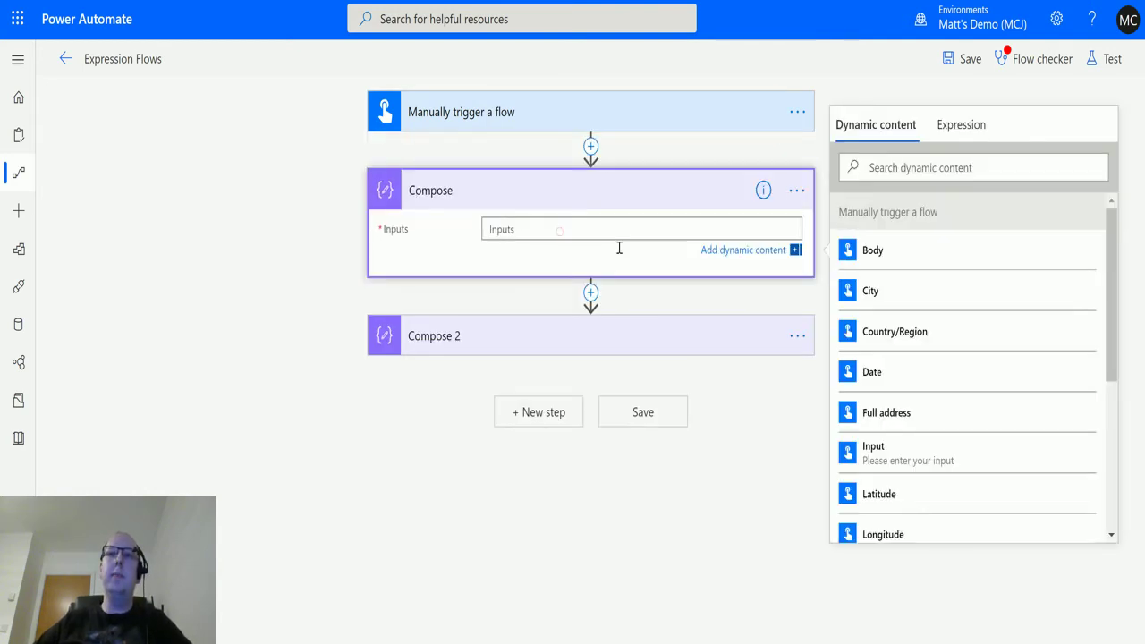
pyautogui.click(962, 125)
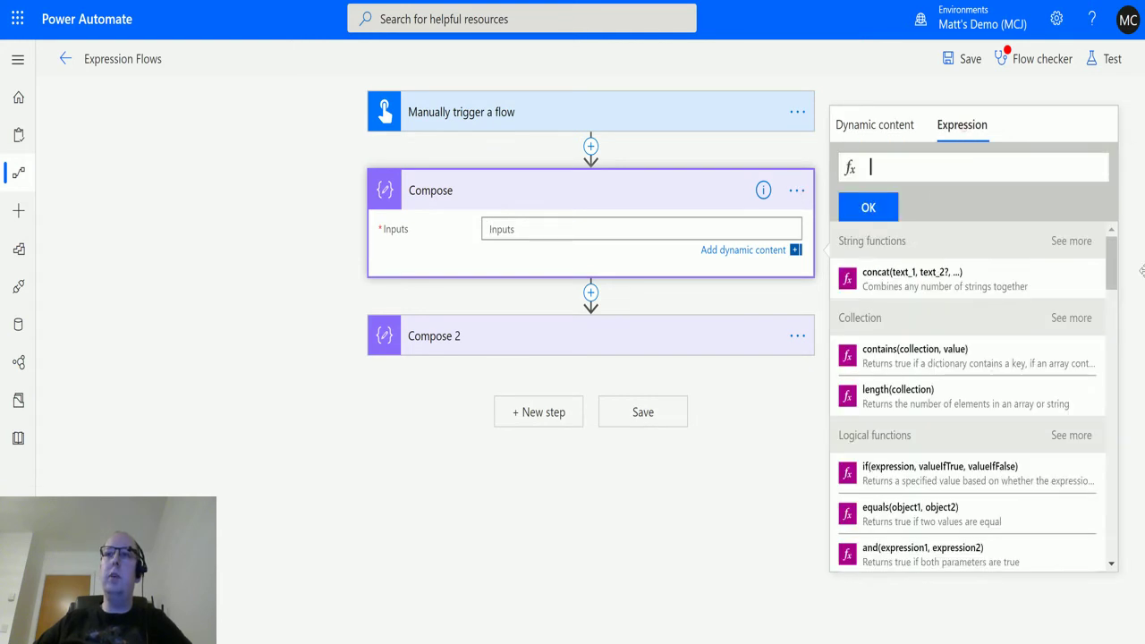
pyautogui.scroll(-3, 1114, 278)
pyautogui.scroll(-3, 1113, 291)
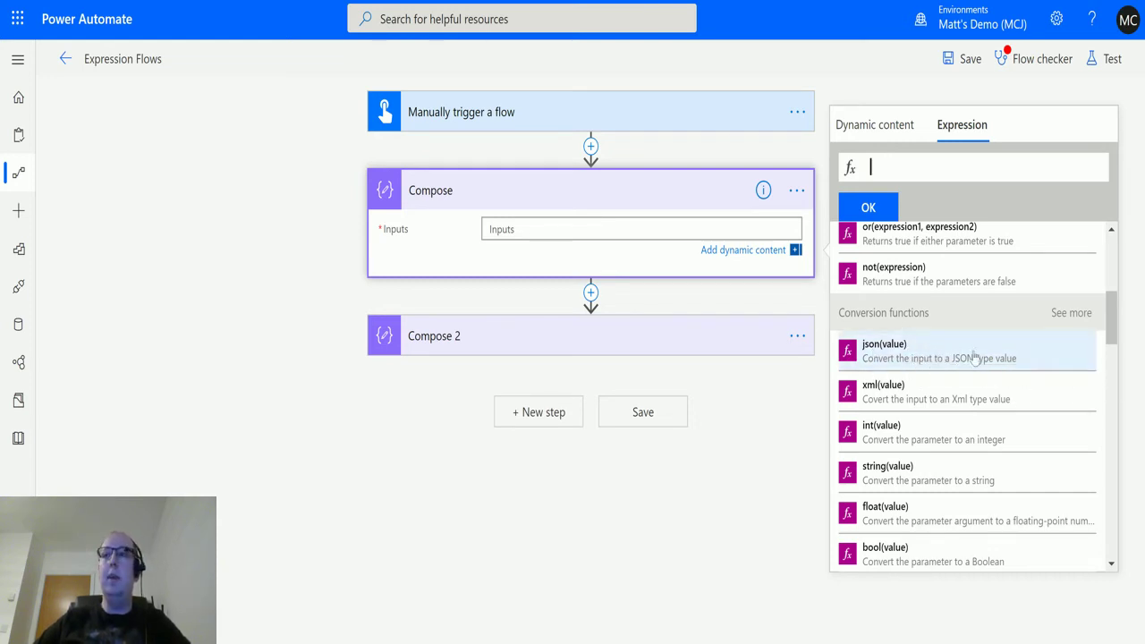
pyautogui.click(923, 354)
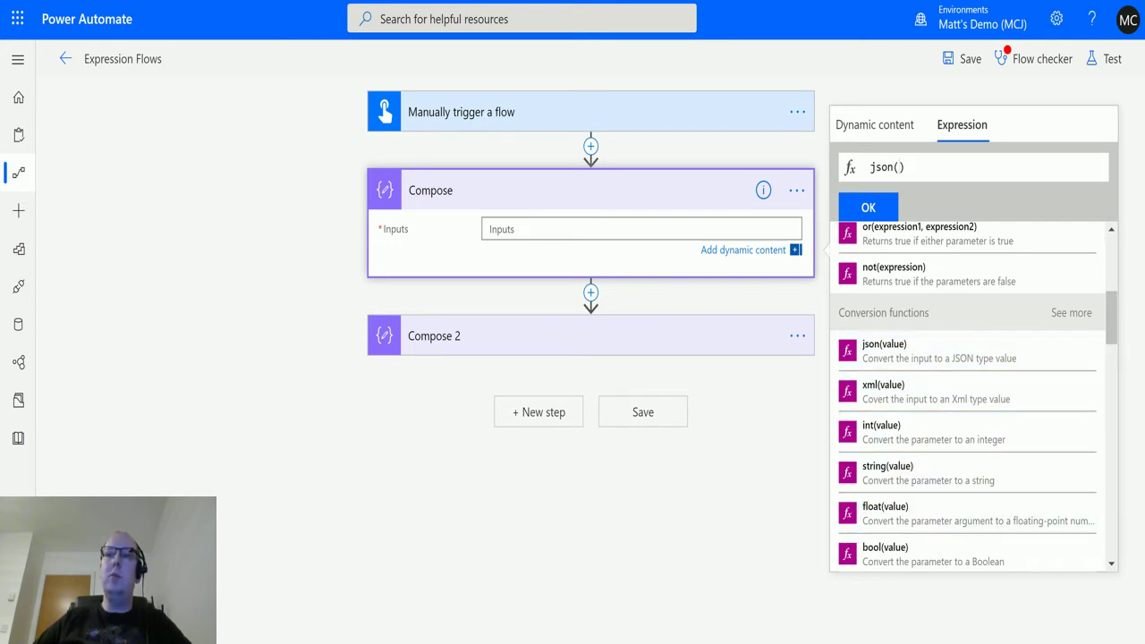
# Switch to Notepad++ and resize its window so that the whole account FetchXML query fits.
pyautogui.click(827, 528)
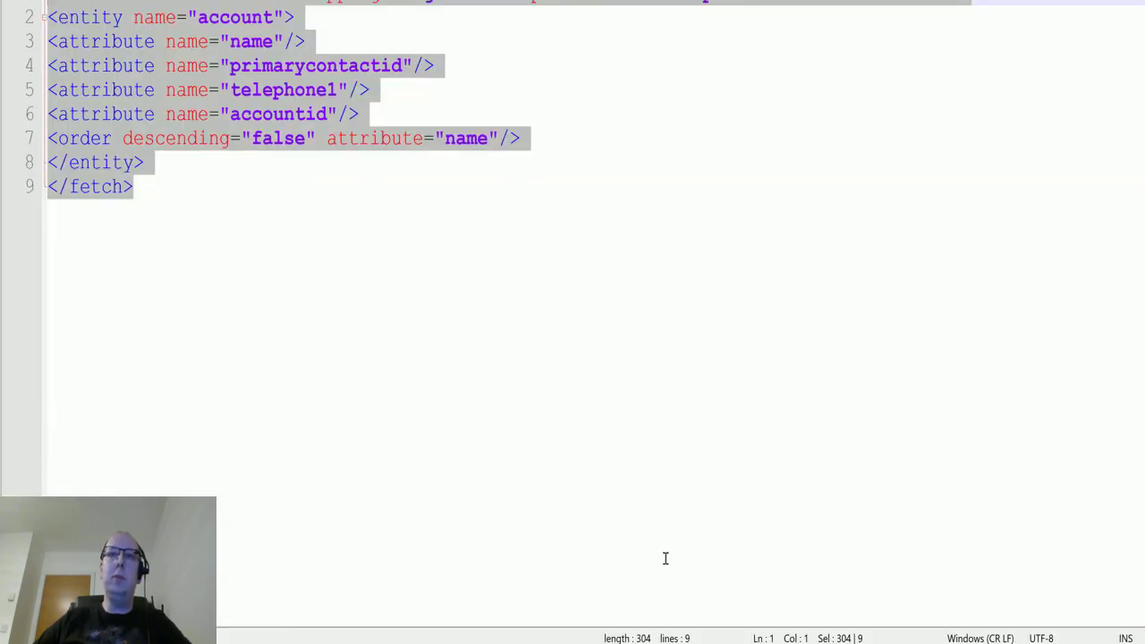
pyautogui.click(437, 350)
pyautogui.press('F11')
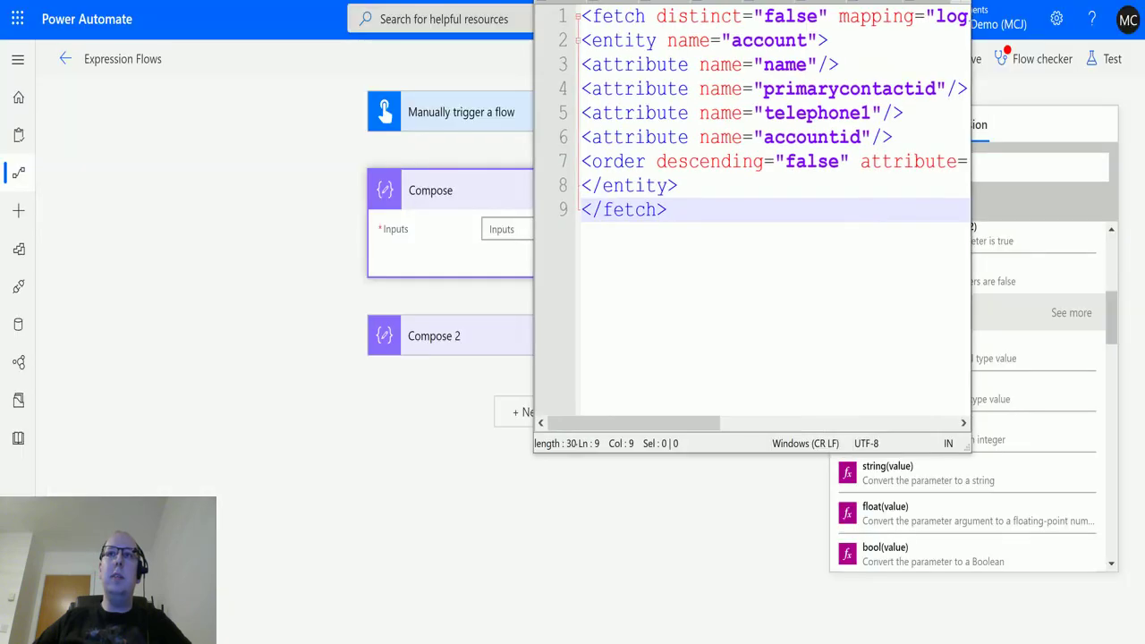
pyautogui.moveTo(558, 82); pyautogui.dragTo(461, 70)
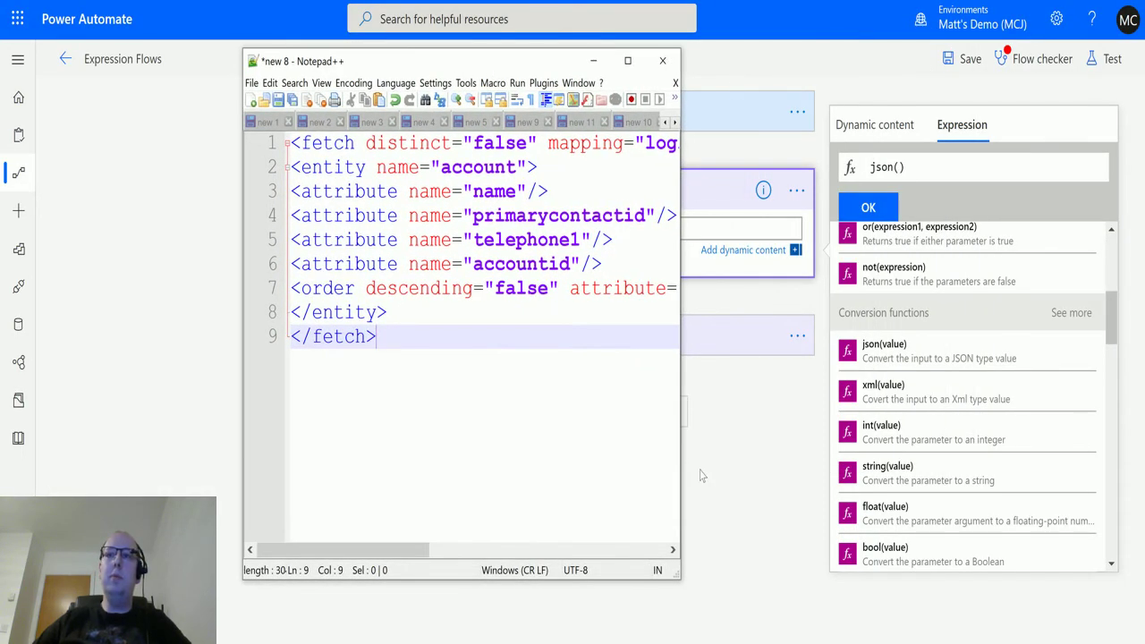
pyautogui.moveTo(678, 579); pyautogui.dragTo(1143, 616)
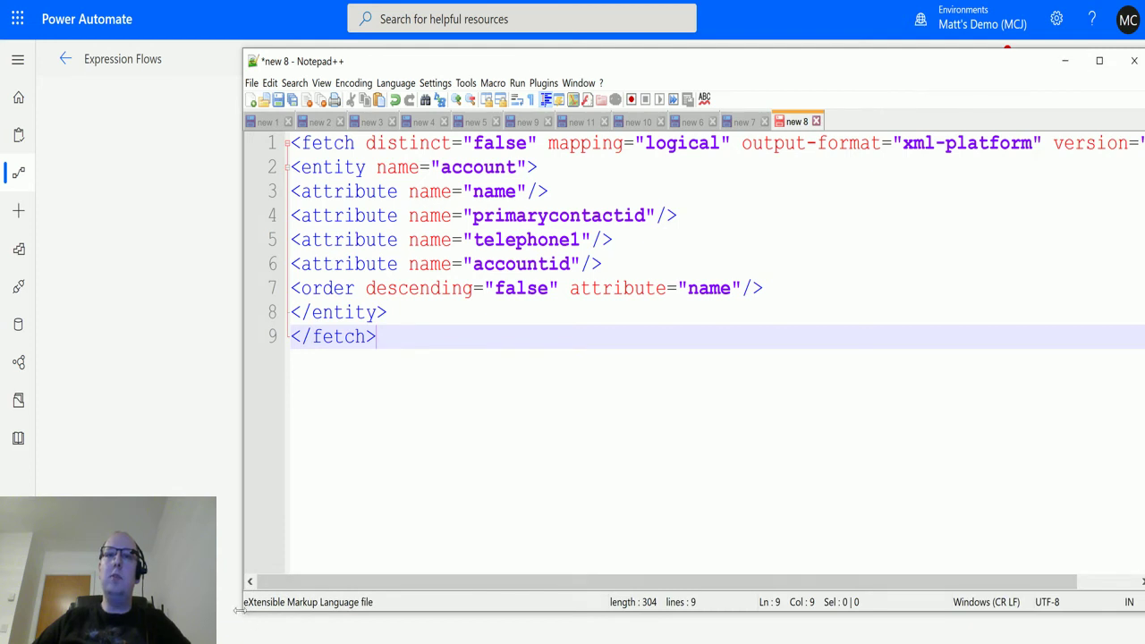
pyautogui.moveTo(242, 607); pyautogui.dragTo(29, 607)
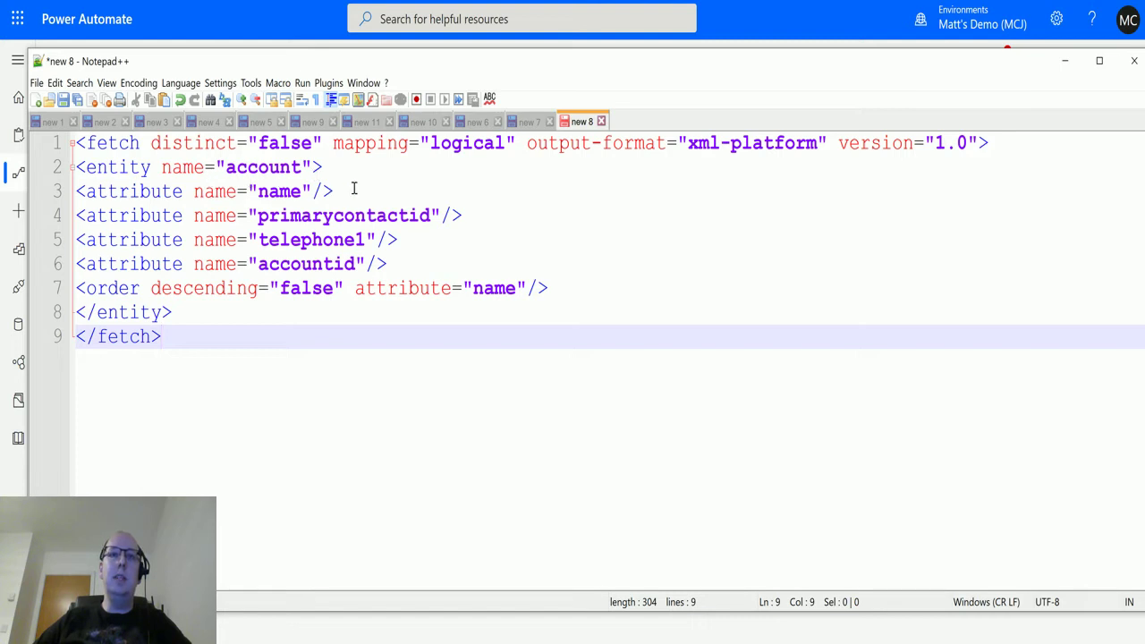
# Copy the complete FetchXML query, from the opening to the closing fetch tag, and return to the flow in Power Automate.
pyautogui.moveTo(77, 143); pyautogui.dragTo(241, 348)
pyautogui.click(240, 348)
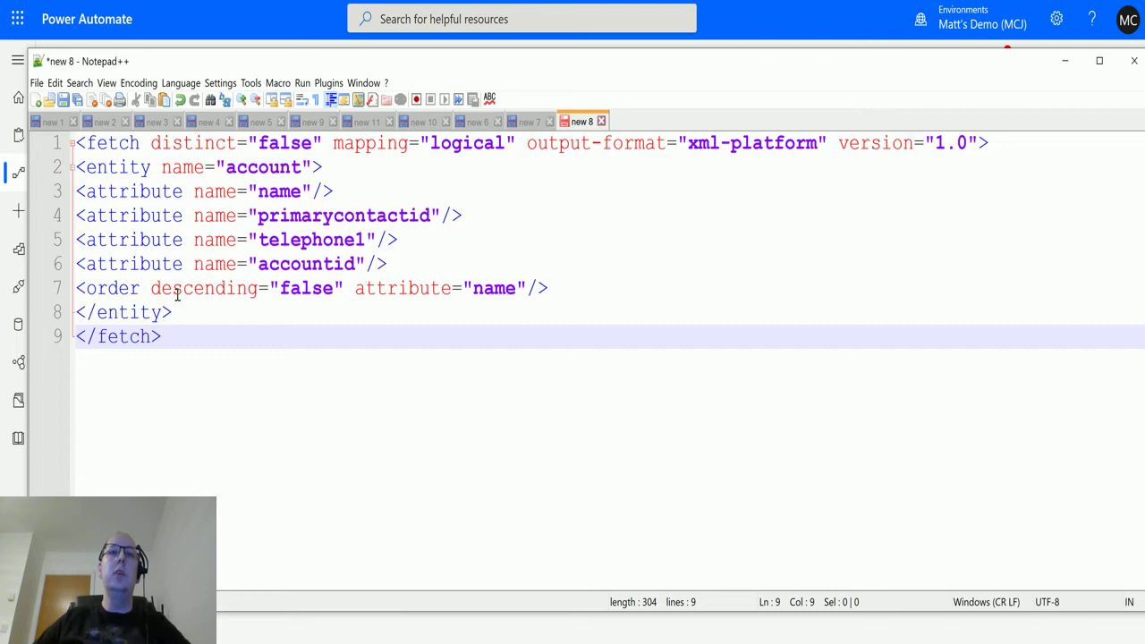
pyautogui.moveTo(184, 342); pyautogui.dragTo(76, 143)
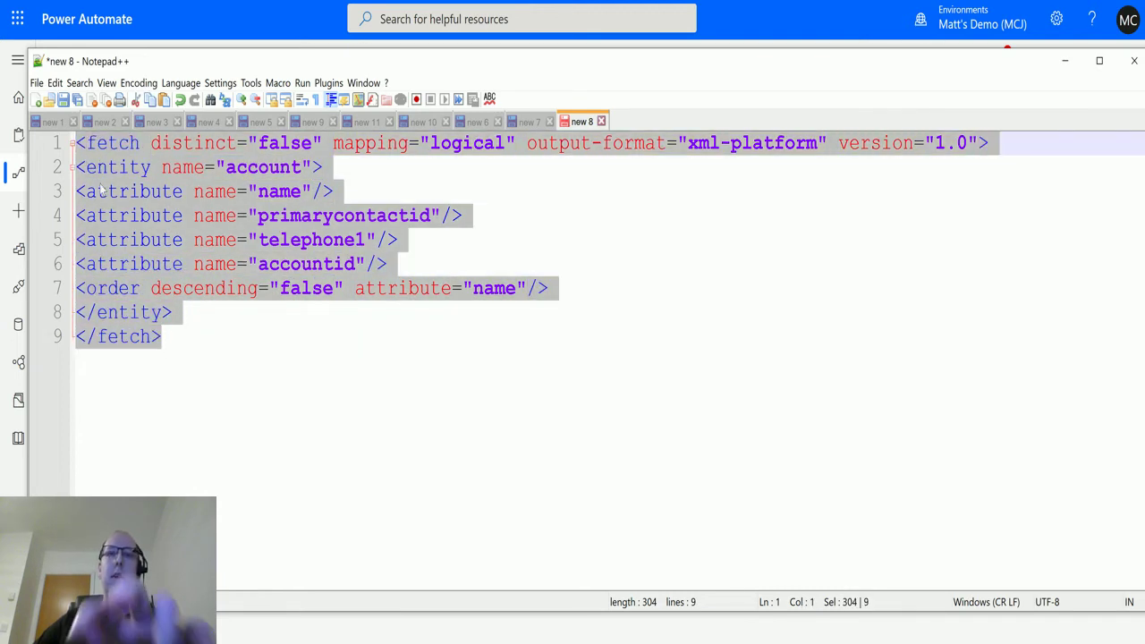
pyautogui.click(1063, 63)
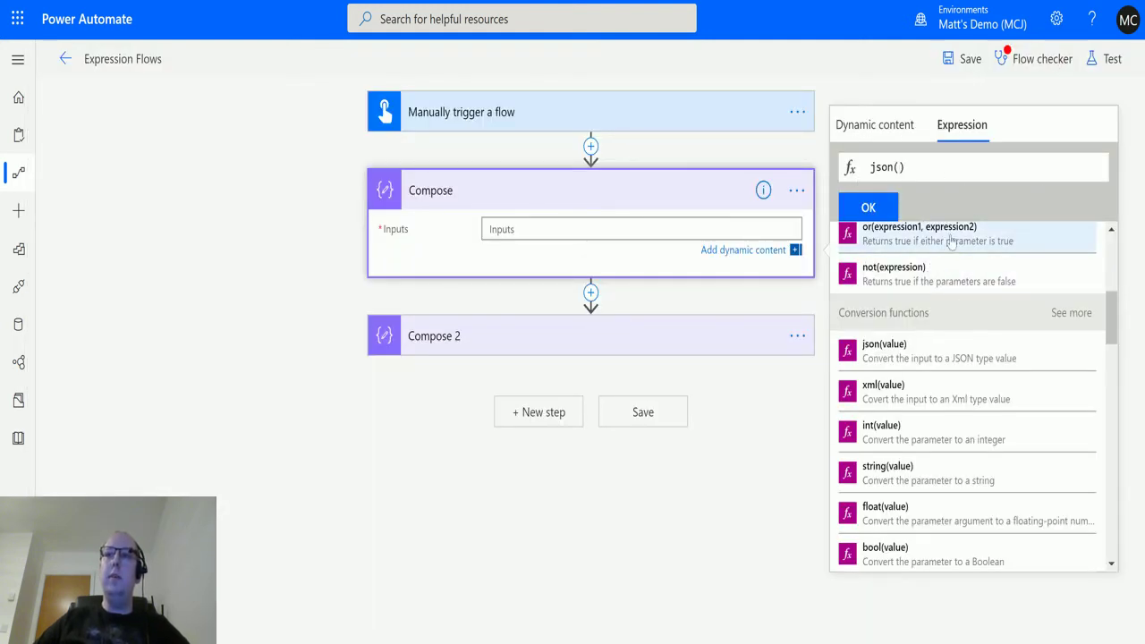
# Nest xml('') inside the json() expression and paste the copied FetchXML between the single quotes.
pyautogui.click(900, 166)
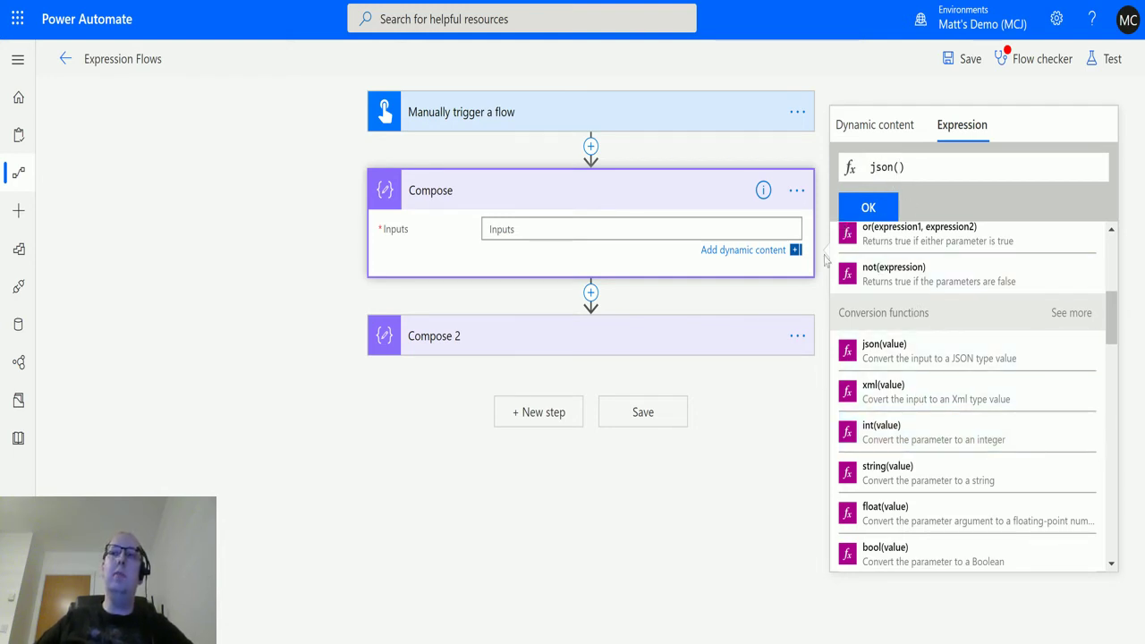
pyautogui.click(885, 392)
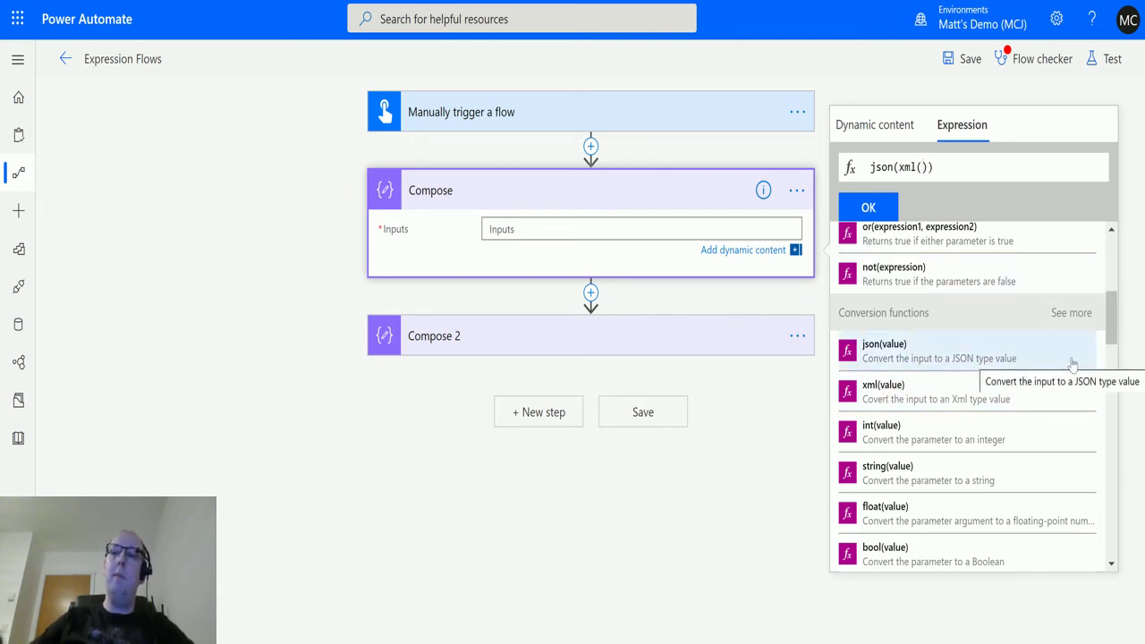
pyautogui.write("'")
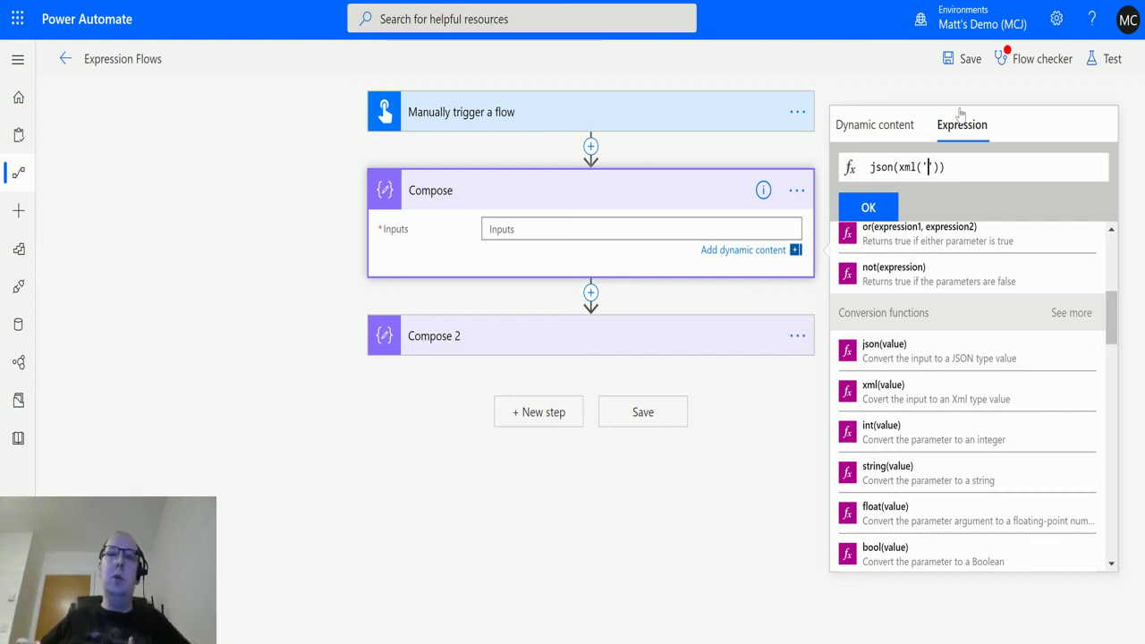
pyautogui.hotkey('ctrl', 'v')
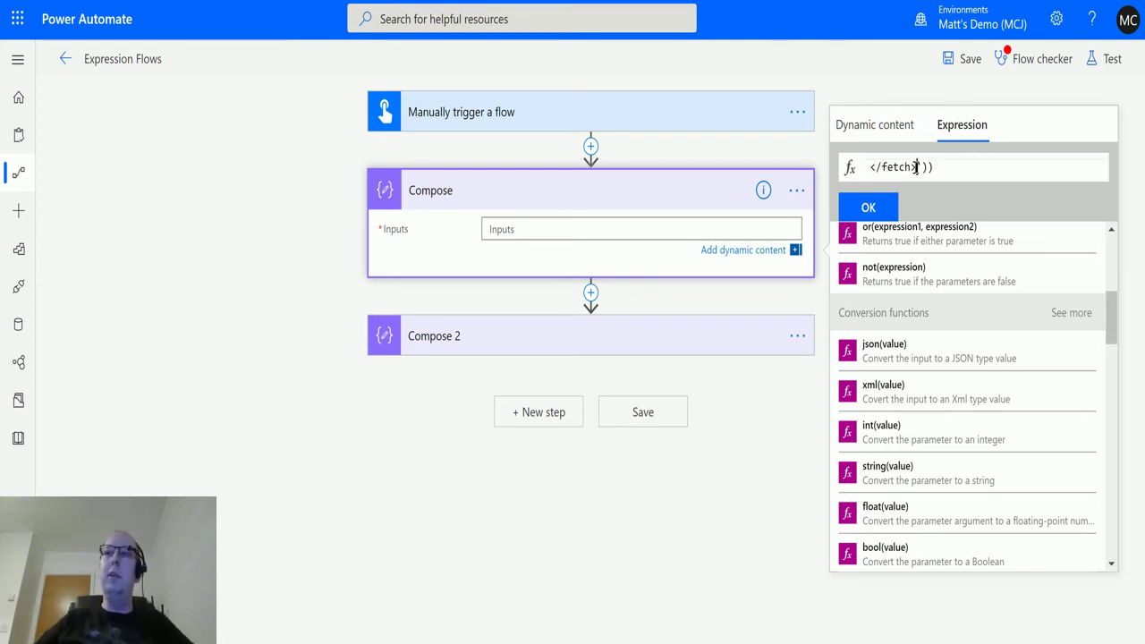
# Review the pasted expression from its closing fetch tag back to json(xml(' and insert it as the Compose input.
pyautogui.moveTo(914, 167); pyautogui.dragTo(869, 167)
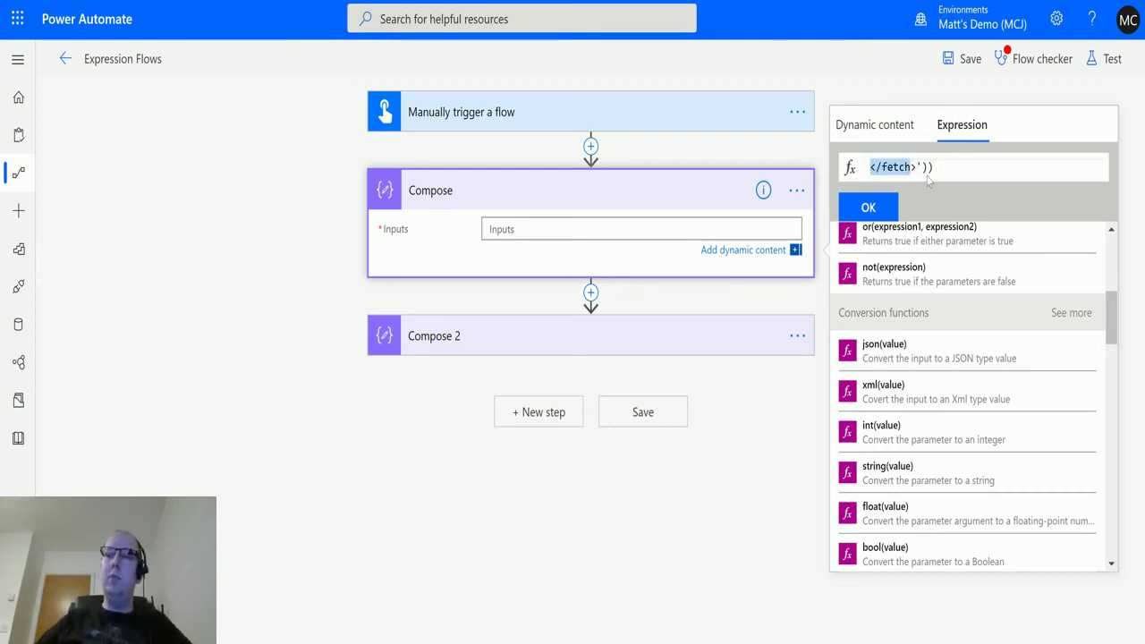
pyautogui.click(883, 168)
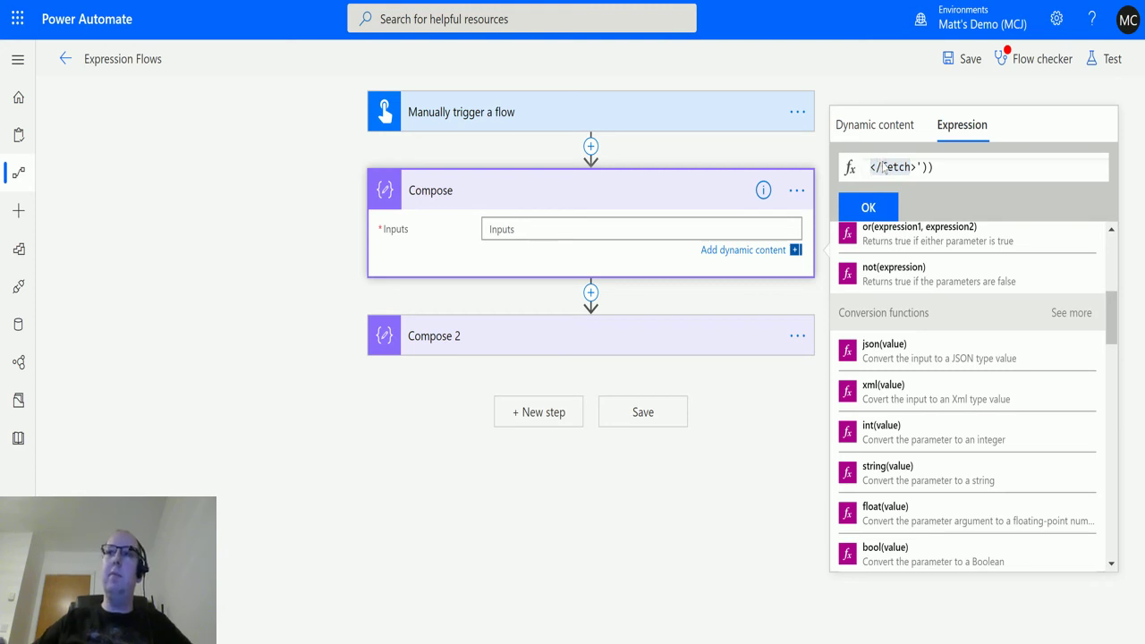
pyautogui.doubleClick(892, 166)
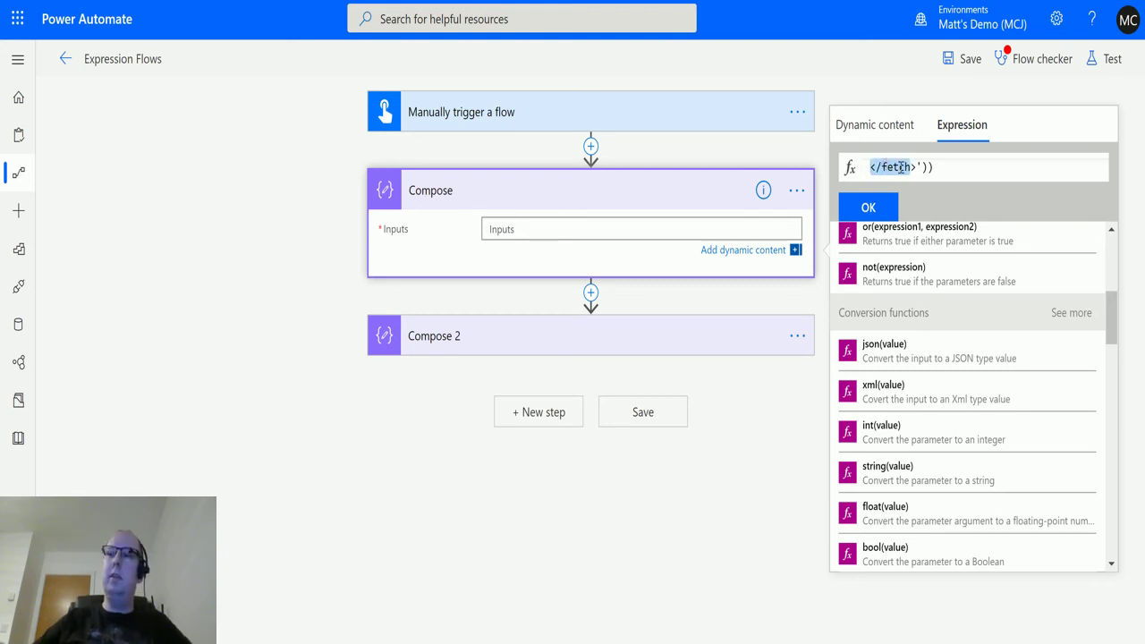
pyautogui.write('</entity>')
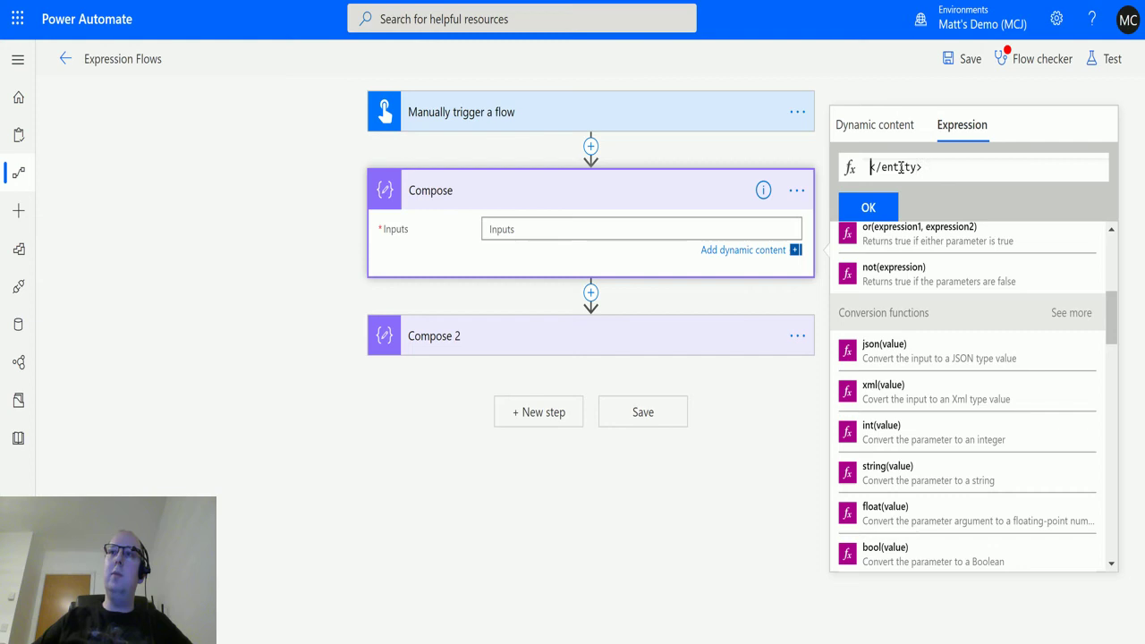
pyautogui.press('End')
pyautogui.press('Left')
pyautogui.press('Left')
pyautogui.press('Left')
pyautogui.press('Left')
pyautogui.press('Left')
pyautogui.press('Left')
pyautogui.press('Left')
pyautogui.press('Left')
pyautogui.press('Left')
pyautogui.press('Left')
pyautogui.press('Left')
pyautogui.press('Left')
pyautogui.press('Left')
pyautogui.press('Left')
pyautogui.press('Left')
pyautogui.press('Left')
pyautogui.press('Left')
pyautogui.press('Left')
pyautogui.press('Left')
pyautogui.press('Left')
pyautogui.press('Left')
pyautogui.press('Left')
pyautogui.press('Left')
pyautogui.press('Left')
pyautogui.press('Left')
pyautogui.press('Left')
pyautogui.press('Left')
pyautogui.press('Left')
pyautogui.press('Left')
pyautogui.press('Left')
pyautogui.press('Left')
pyautogui.press('Left')
pyautogui.press('Left')
pyautogui.press('Left')
pyautogui.press('Left')
pyautogui.press('Left')
pyautogui.press('Left')
pyautogui.press('Left')
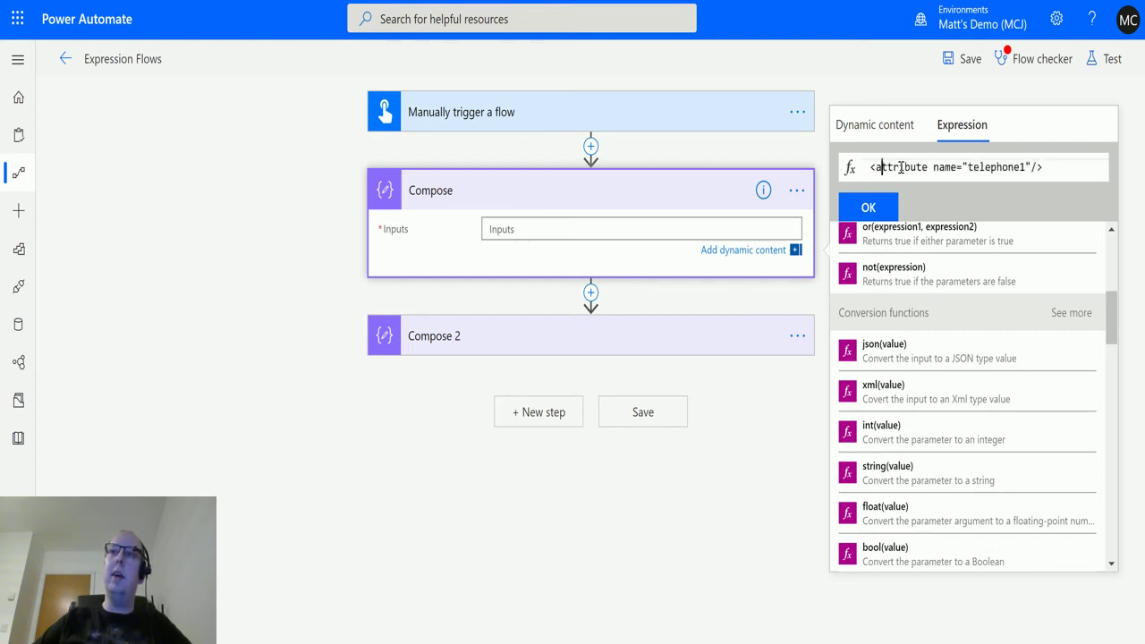
pyautogui.press('Left')
pyautogui.press('Left')
pyautogui.press('Left')
pyautogui.press('Left')
pyautogui.press('Left')
pyautogui.press('Left')
pyautogui.press('Left')
pyautogui.press('Left')
pyautogui.press('Left')
pyautogui.press('Left')
pyautogui.press('Left')
pyautogui.press('Left')
pyautogui.press('Left')
pyautogui.press('Left')
pyautogui.press('Left')
pyautogui.press('Left')
pyautogui.press('Left')
pyautogui.press('Left')
pyautogui.press('Left')
pyautogui.press('Left')
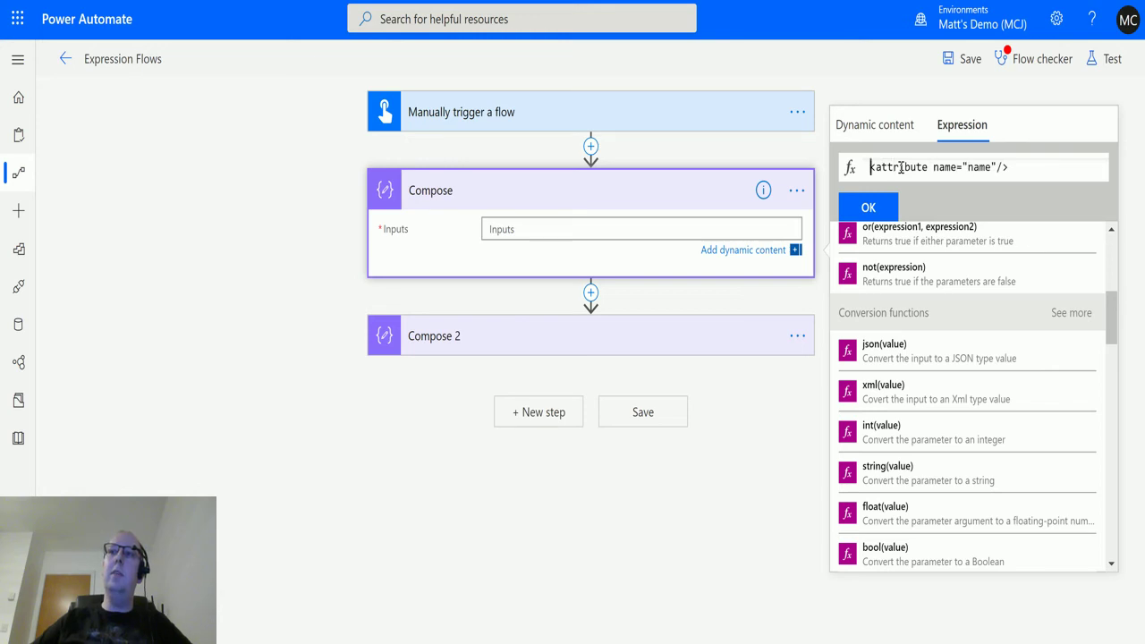
pyautogui.press('Left')
pyautogui.press('Left')
pyautogui.press('Left')
pyautogui.press('Left')
pyautogui.press('Left')
pyautogui.press('Left')
pyautogui.press('Left')
pyautogui.press('Left')
pyautogui.press('Left')
pyautogui.press('Left')
pyautogui.press('Left')
pyautogui.press('Left')
pyautogui.press('Left')
pyautogui.press('Left')
pyautogui.press('Left')
pyautogui.press('Left')
pyautogui.press('Left')
pyautogui.press('Left')
pyautogui.press('Left')
pyautogui.press('Left')
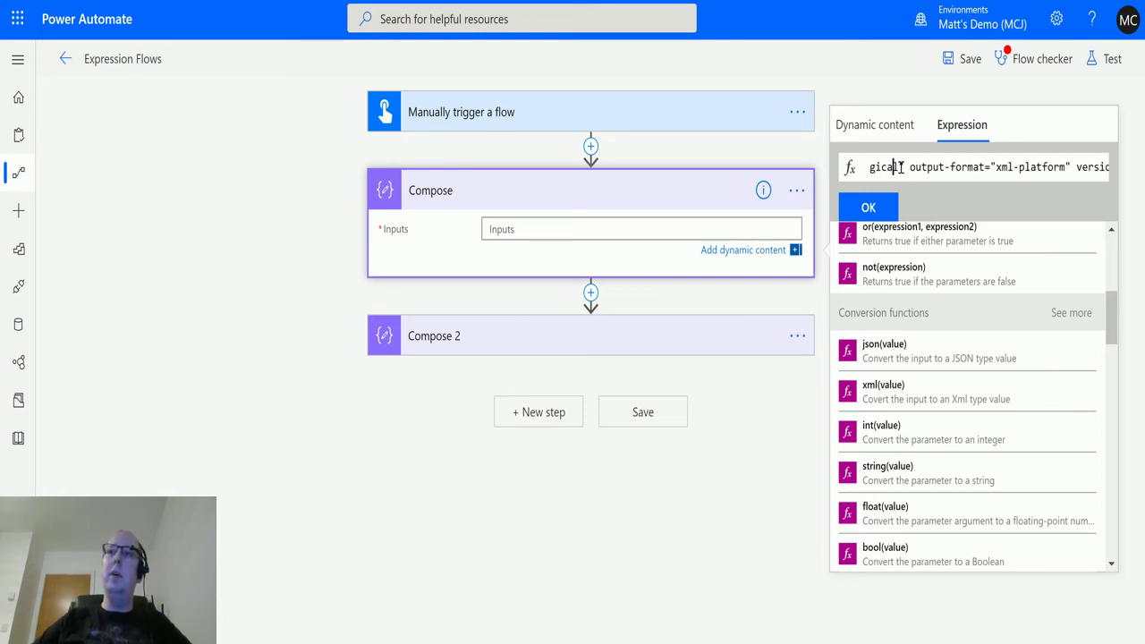
pyautogui.press('Left')
pyautogui.press('Left')
pyautogui.press('Left')
pyautogui.press('Left')
pyautogui.press('Left')
pyautogui.press('Left')
pyautogui.press('Left')
pyautogui.press('Left')
pyautogui.press('Left')
pyautogui.press('Left')
pyautogui.press('Left')
pyautogui.press('Left')
pyautogui.press('Left')
pyautogui.press('Left')
pyautogui.press('Left')
pyautogui.press('Left')
pyautogui.press('Left')
pyautogui.press('Left')
pyautogui.press('Left')
pyautogui.press('Left')
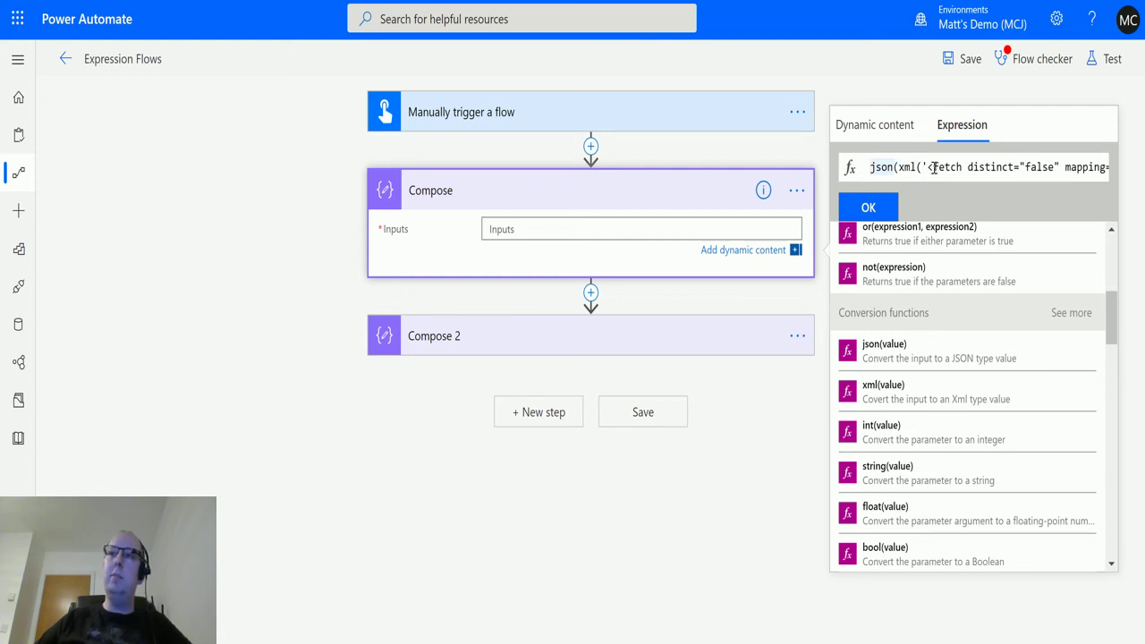
pyautogui.click(881, 206)
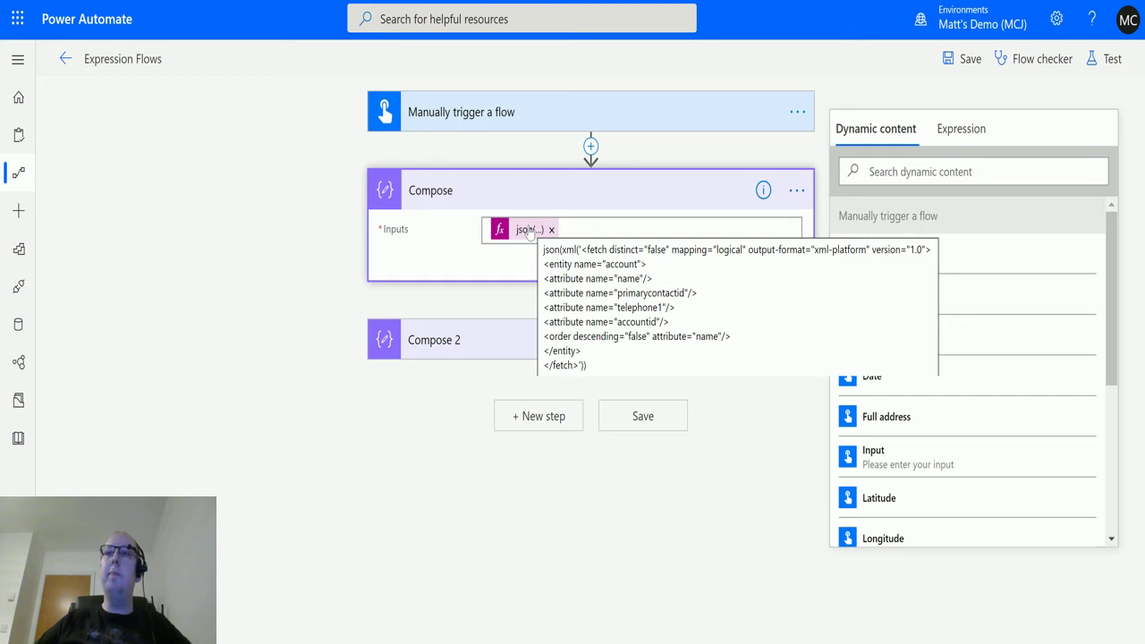
# Save the flow and run a test with the option to perform the trigger action manually.
pyautogui.click(1109, 59)
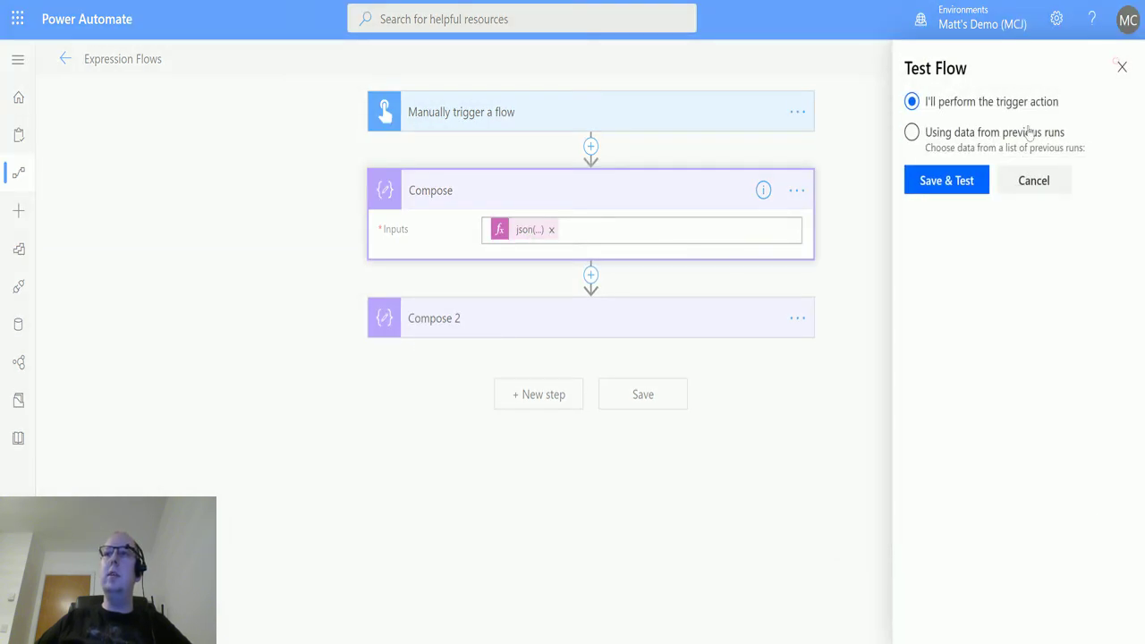
pyautogui.click(979, 182)
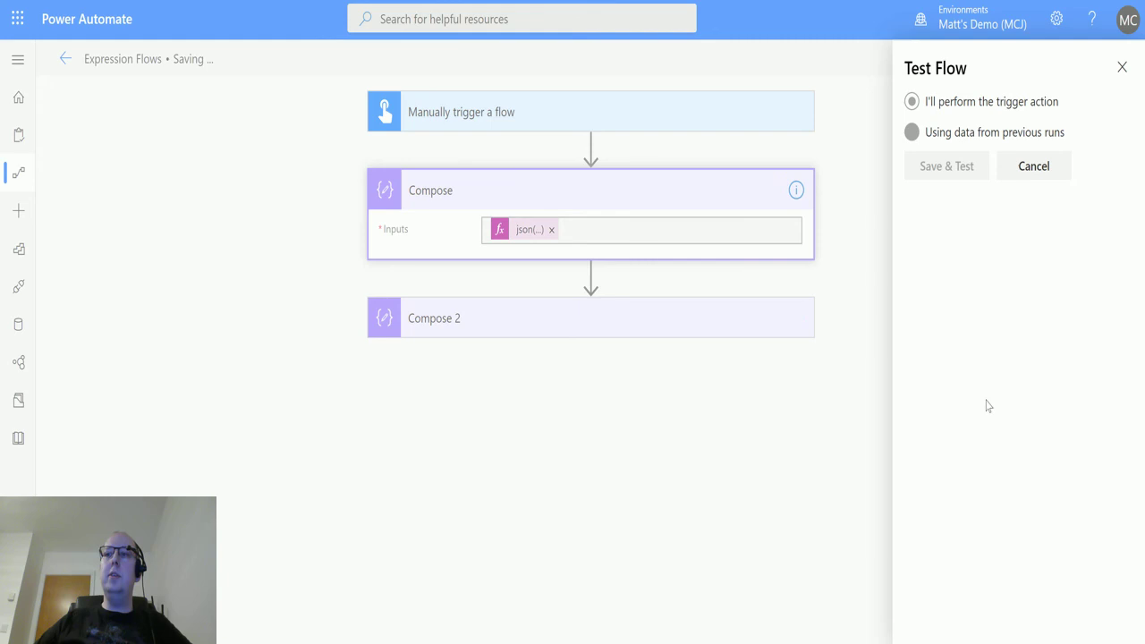
pyautogui.click(962, 623)
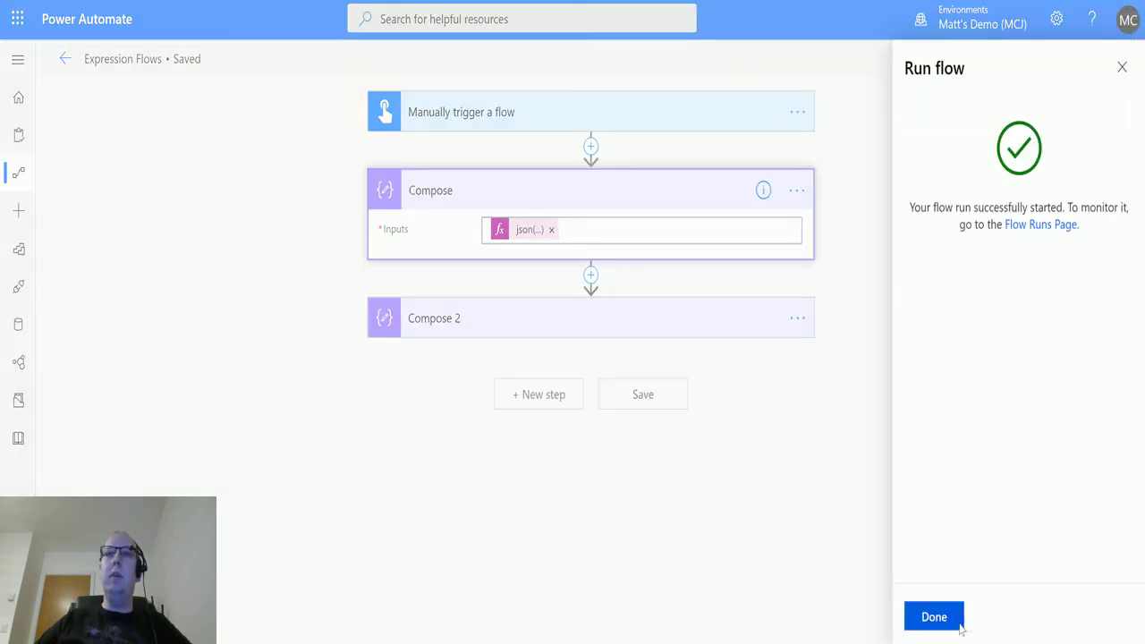
pyautogui.click(958, 630)
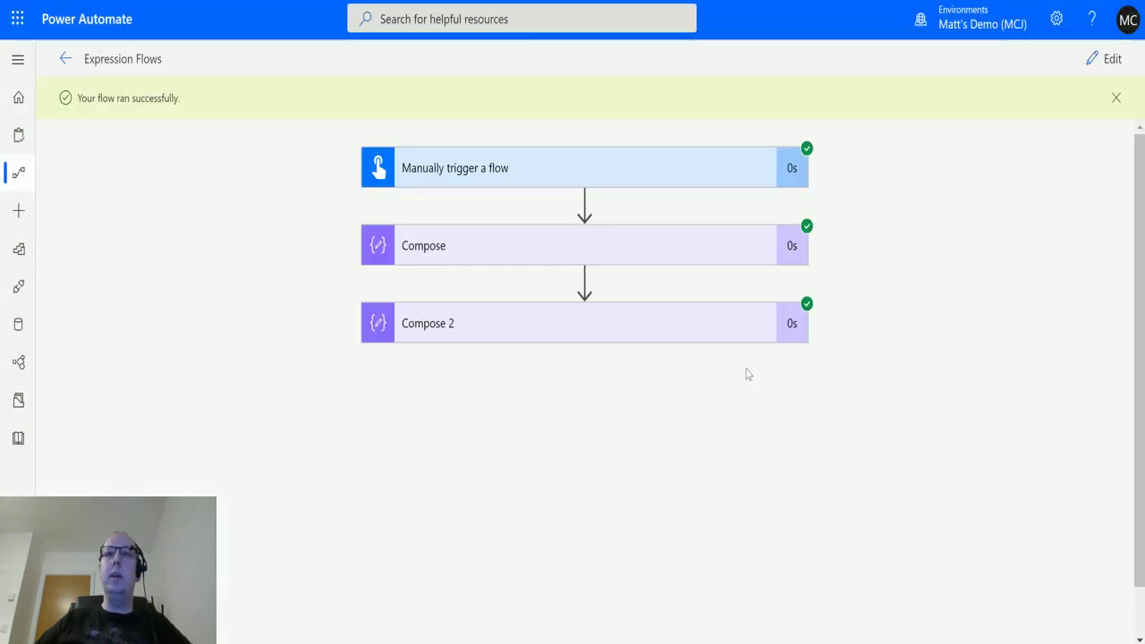
# Examine the first Compose action's run details, reading the converted JSON in its inputs and outputs.
pyautogui.click(578, 255)
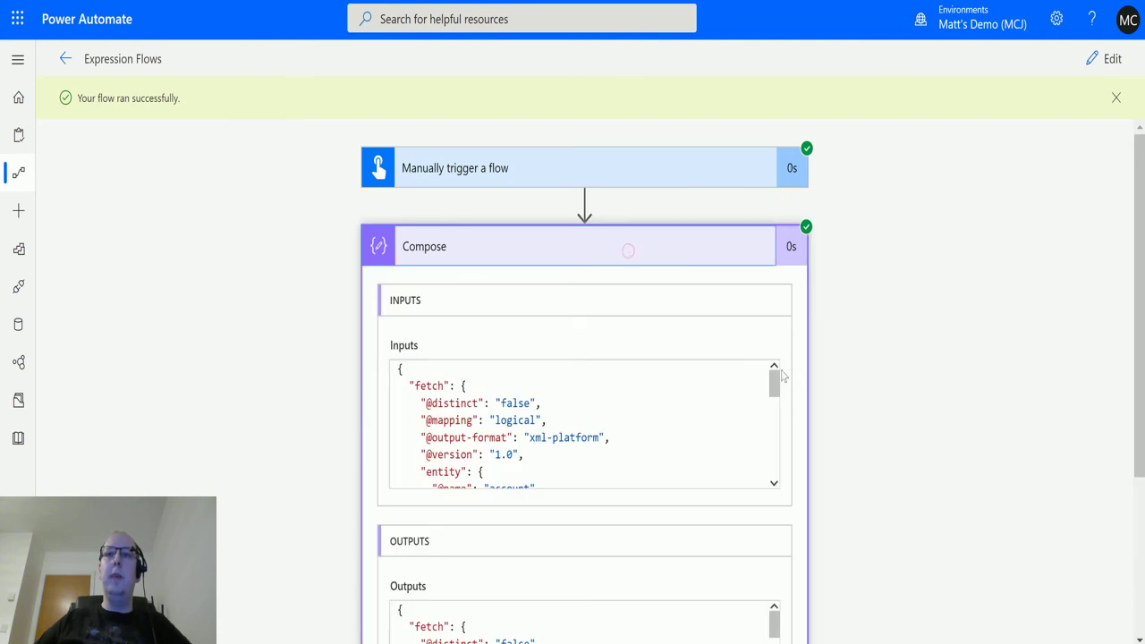
pyautogui.scroll(-1, 934, 335)
pyautogui.scroll(-1, 931, 340)
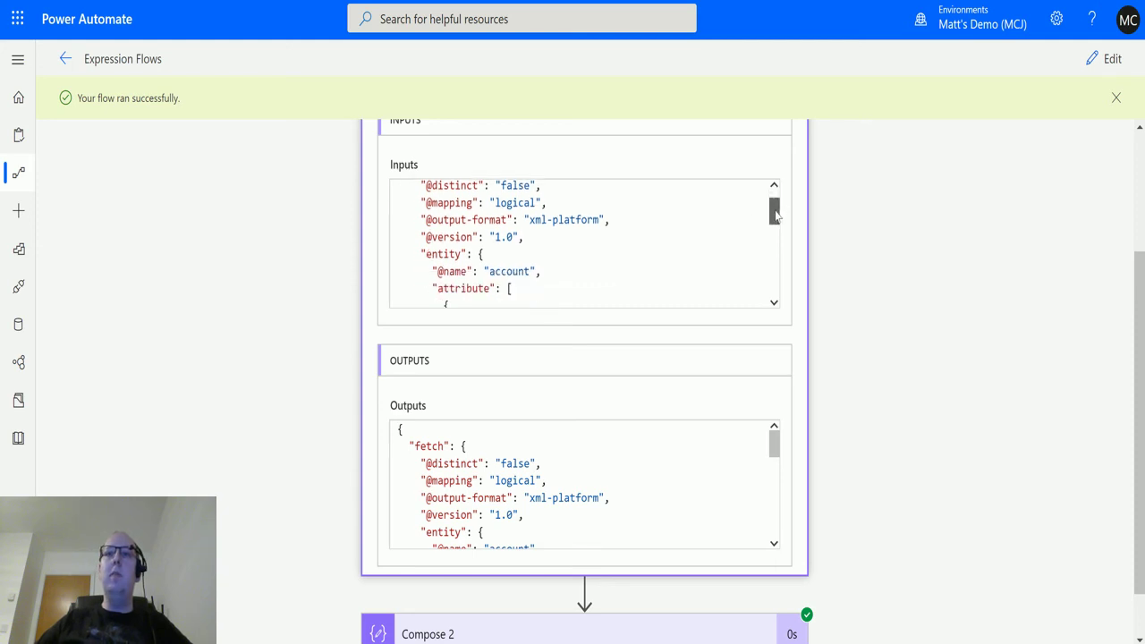
pyautogui.moveTo(774, 203); pyautogui.dragTo(777, 217)
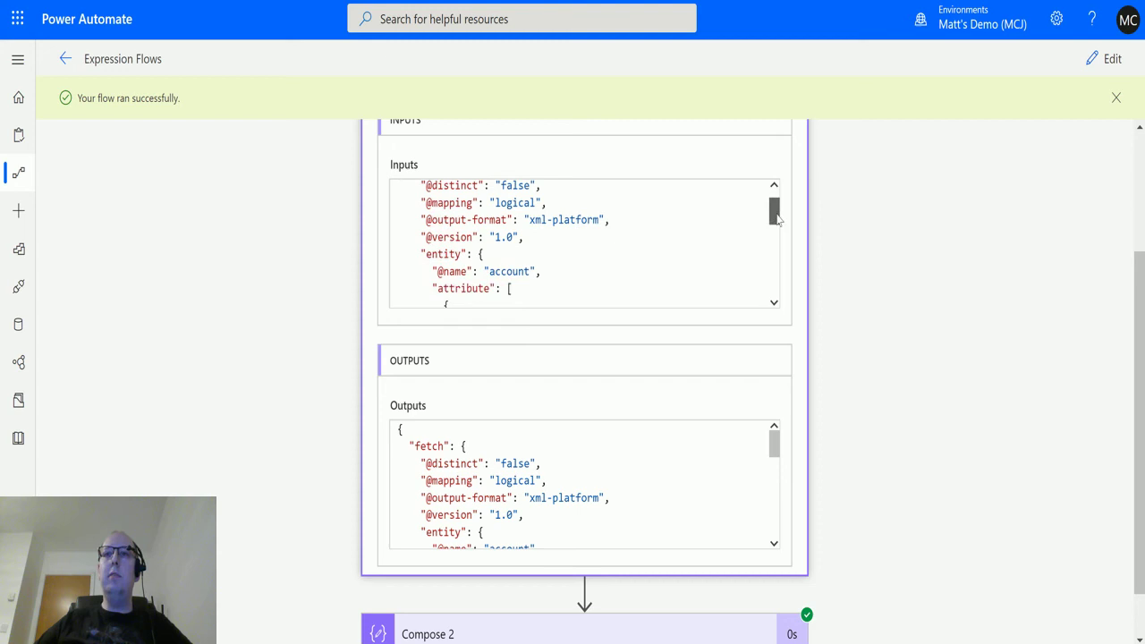
pyautogui.scroll(-3, 526, 232)
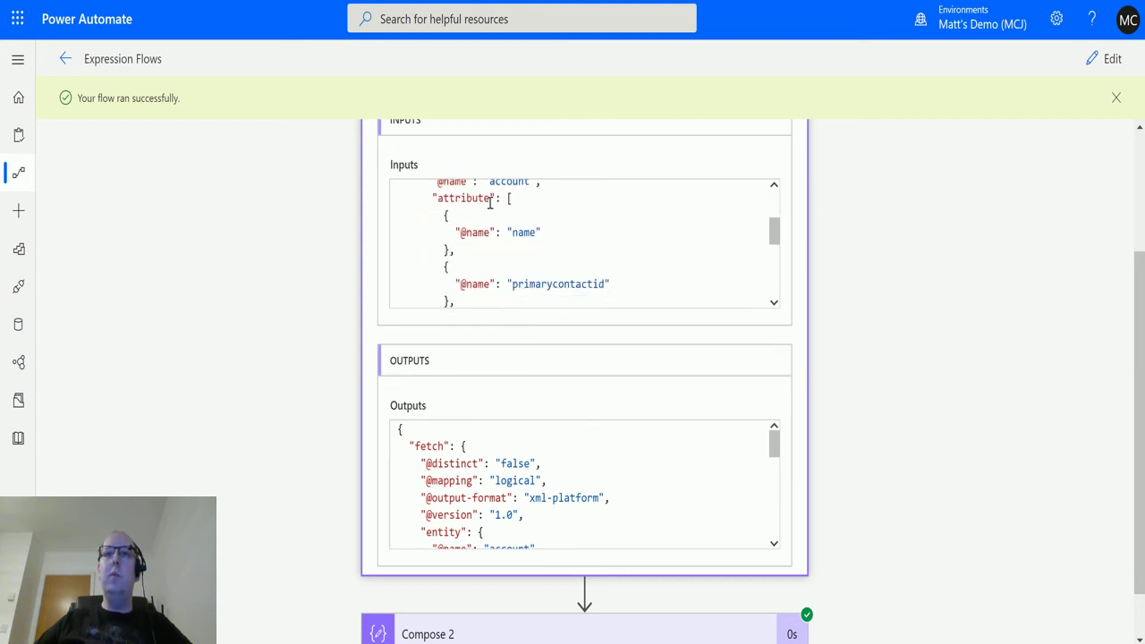
pyautogui.moveTo(774, 234); pyautogui.dragTo(775, 301)
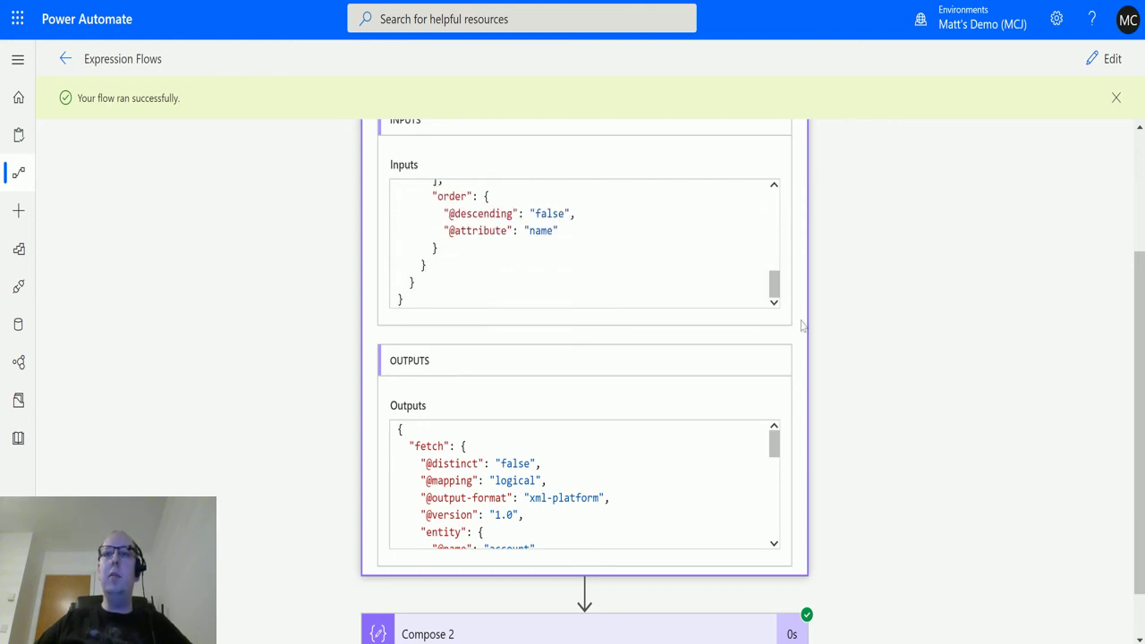
pyautogui.scroll(-1, 797, 444)
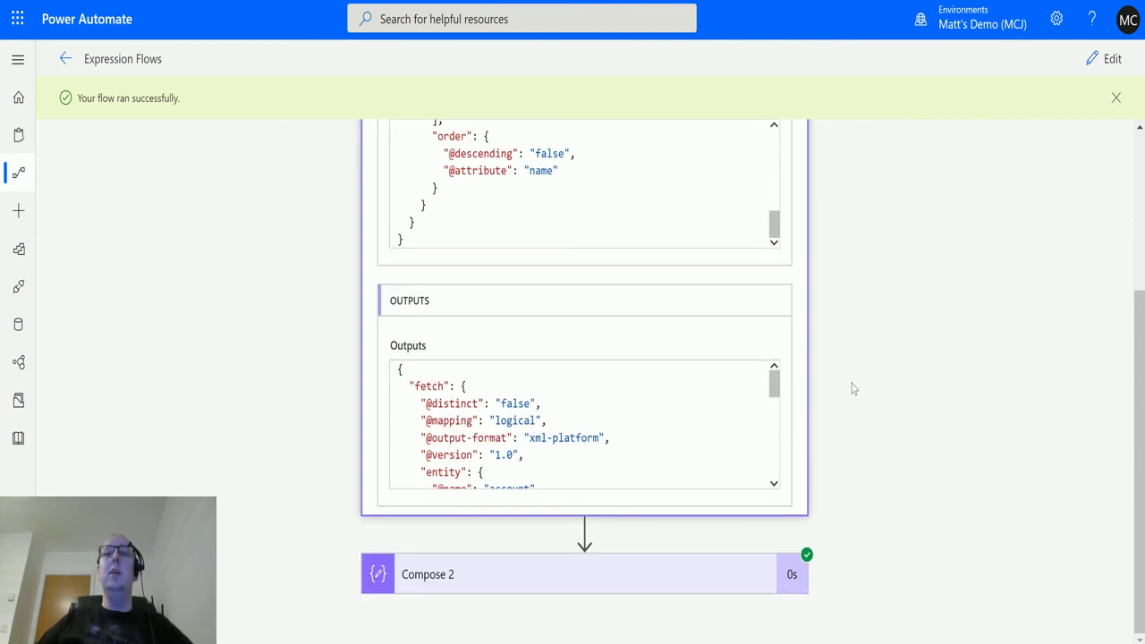